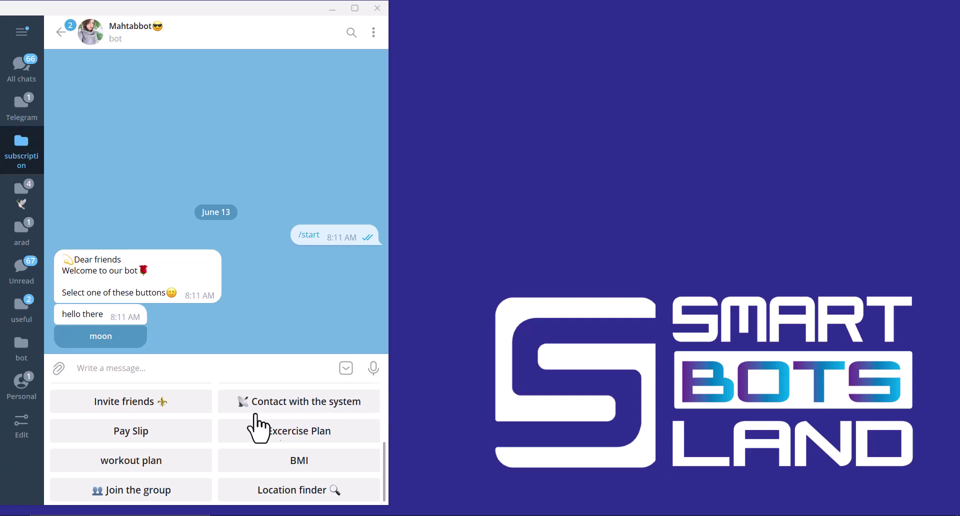
- Look up hospitals with Mahtabbot's Location finder and request the next location
{"action": "left_click", "coordinate": [299, 490]}
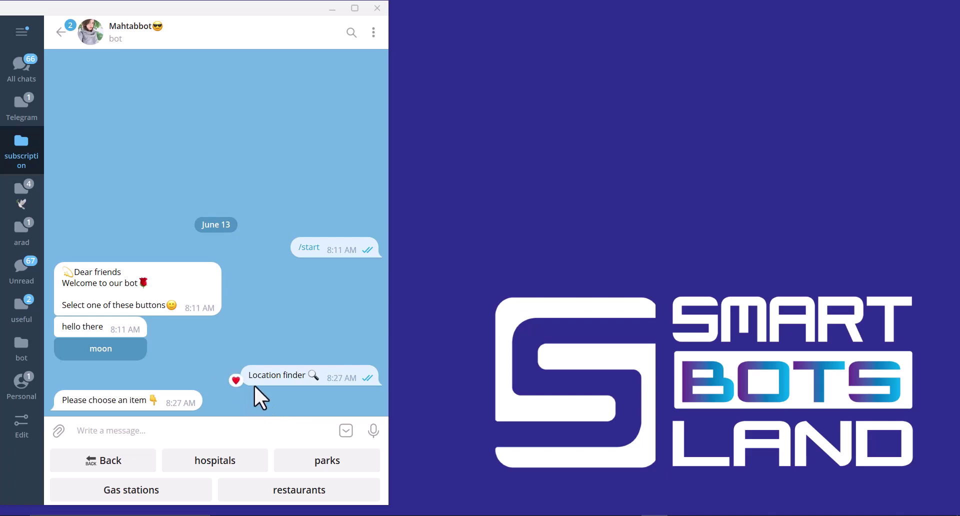
{"action": "left_click", "coordinate": [239, 461]}
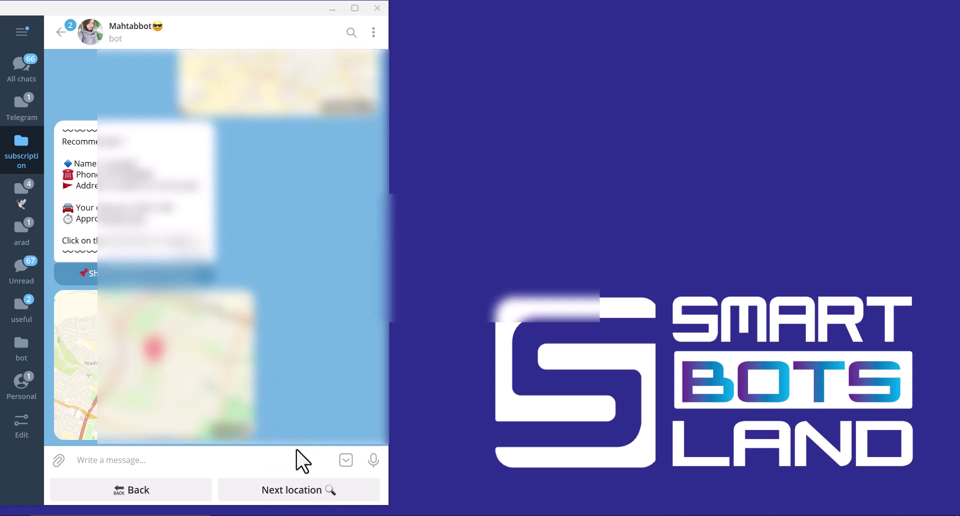
{"action": "left_click", "coordinate": [288, 491]}
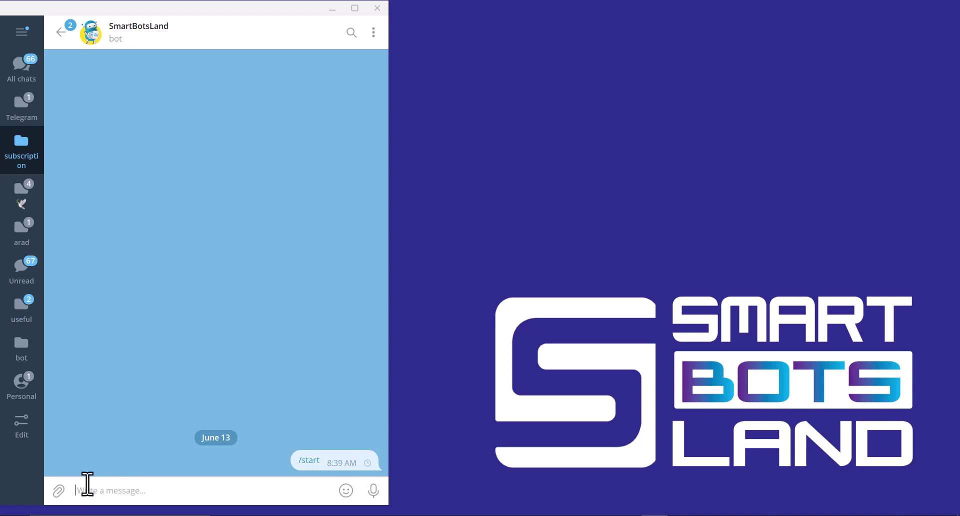
- Start creating a new bot in the SmartBotsLand bot using the Basic Bot template
{"action": "left_click", "coordinate": [160, 461]}
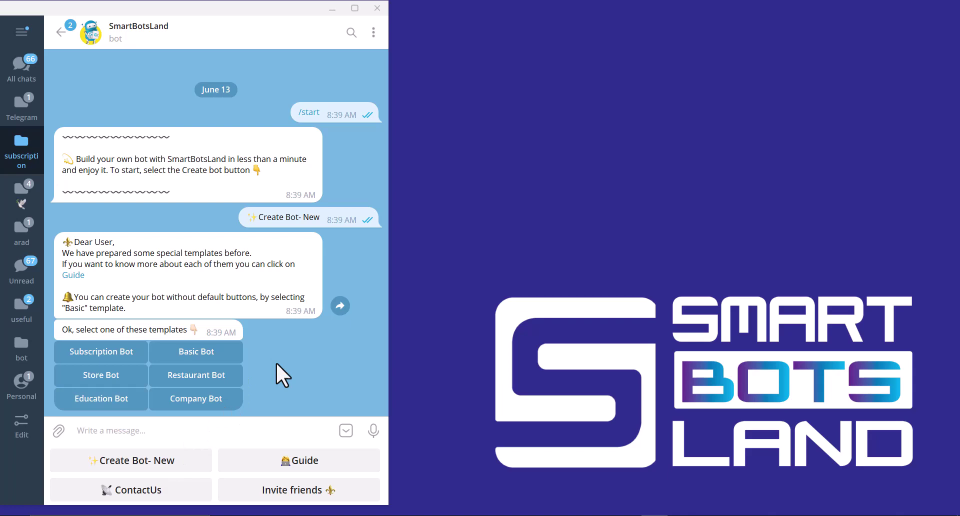
{"action": "left_click", "coordinate": [227, 353]}
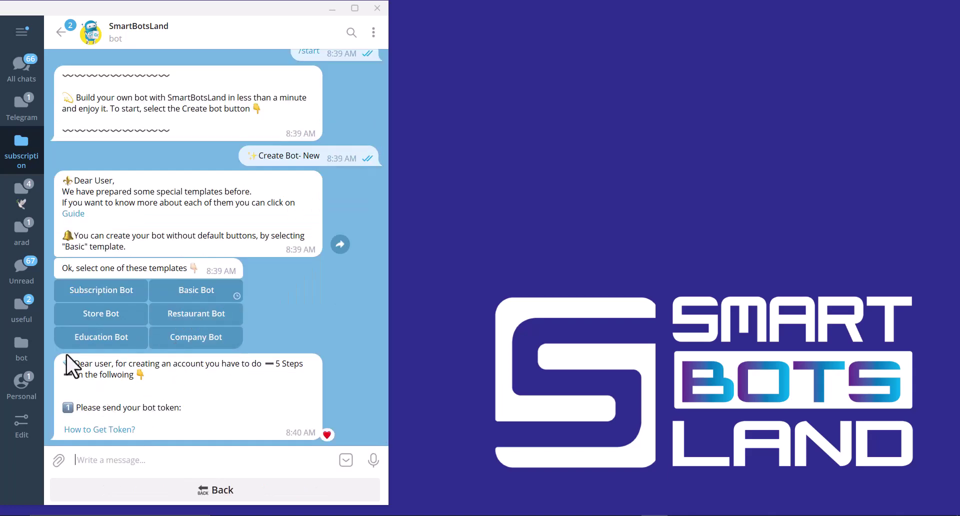
{"action": "double_click", "coordinate": [202, 402]}
{"action": "double_click", "coordinate": [204, 407]}
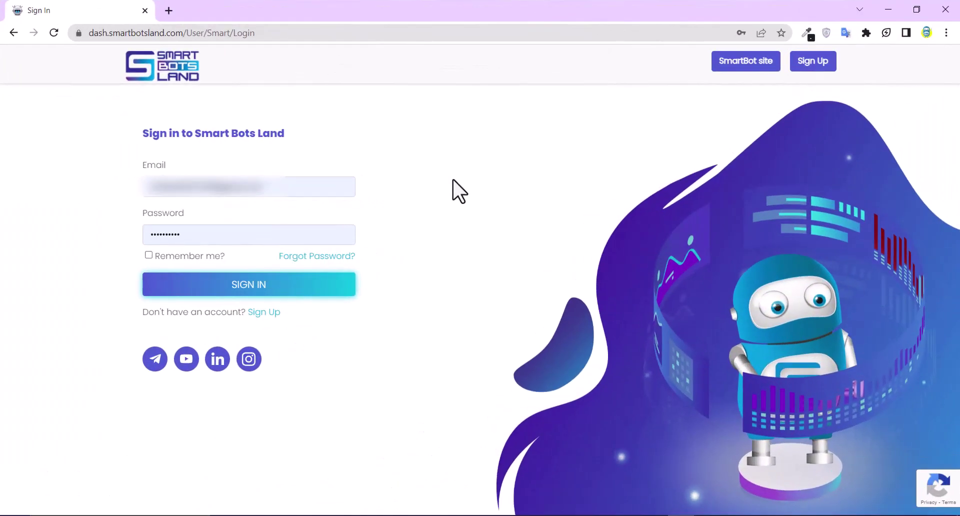
- Sign in to the Smart Bots Land dashboard in the browser and open the place categories for Mahtabbot
{"action": "key", "text": "Return"}
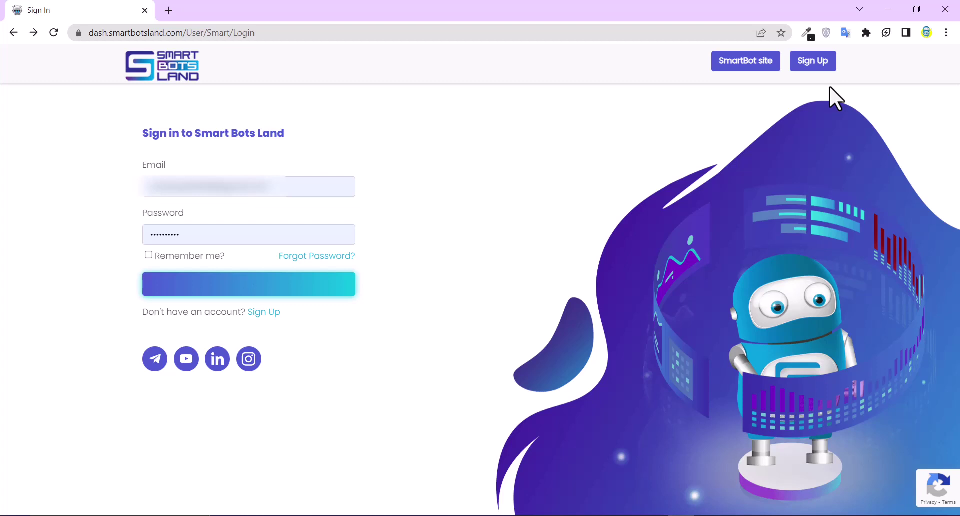
{"action": "left_click", "coordinate": [243, 277]}
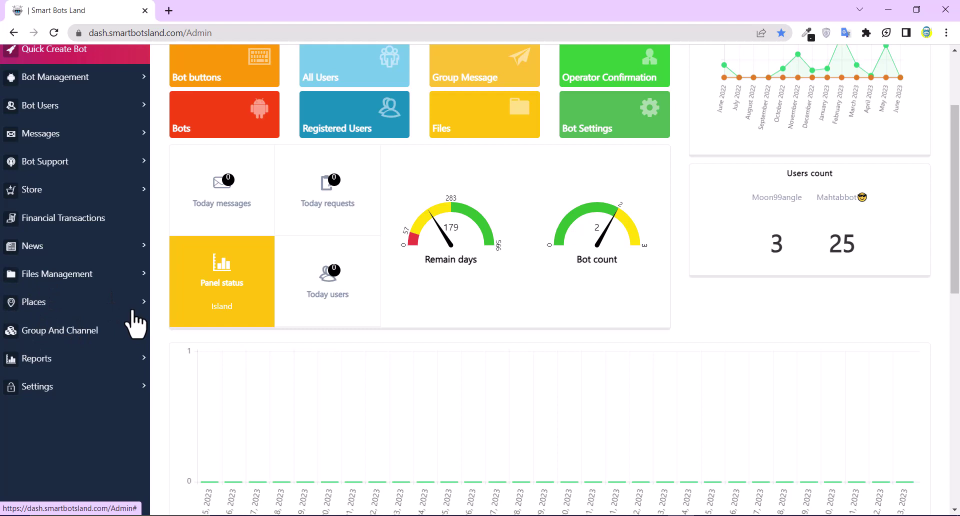
{"action": "left_click", "coordinate": [113, 306]}
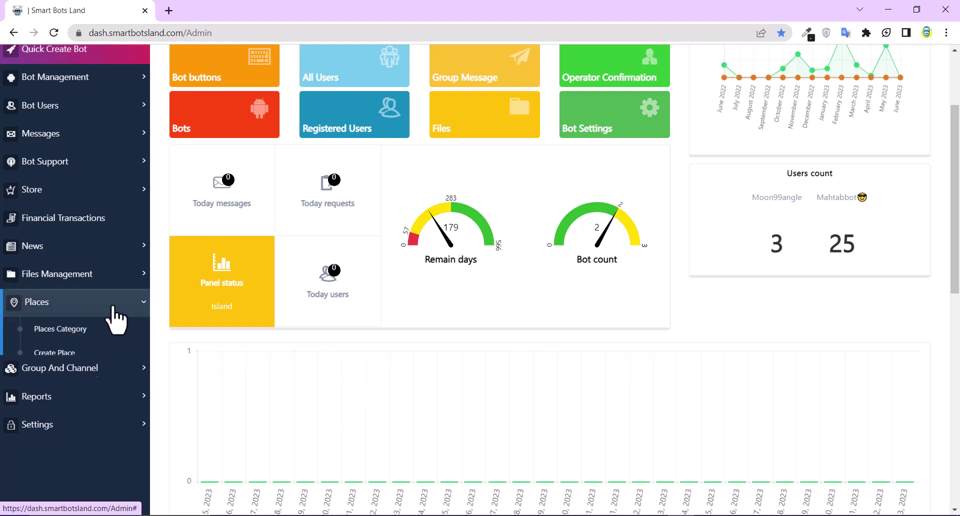
{"action": "left_click", "coordinate": [91, 334]}
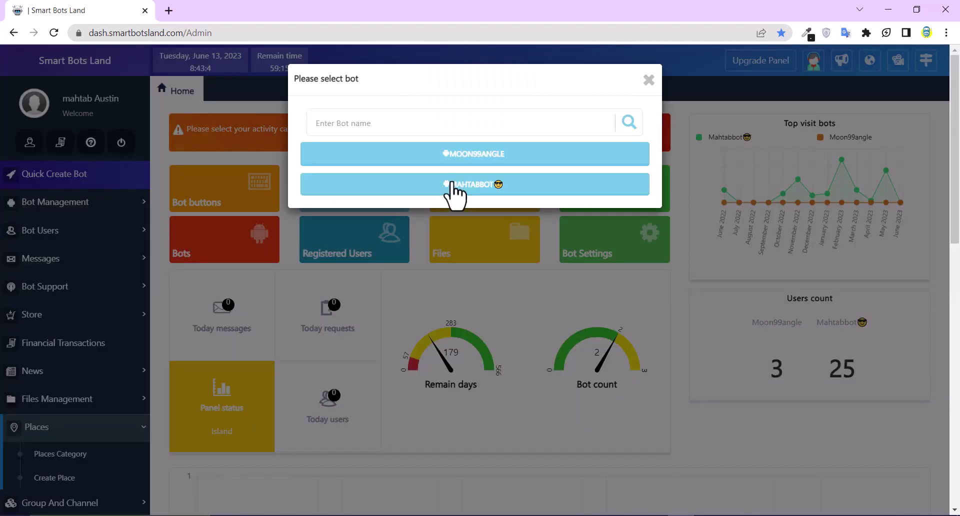
{"action": "left_click", "coordinate": [455, 190]}
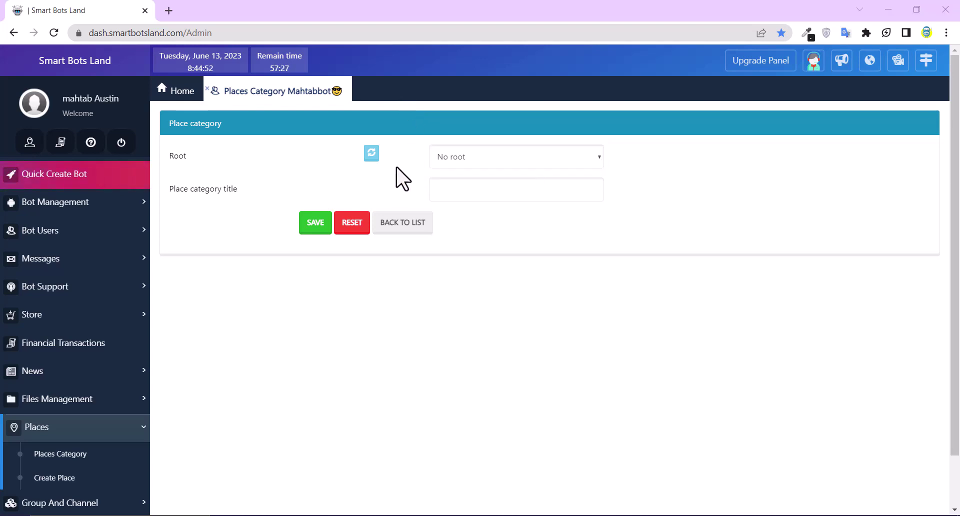
- Create and save a place category titled "coffee shops" with No root as its root
{"action": "left_click", "coordinate": [506, 159]}
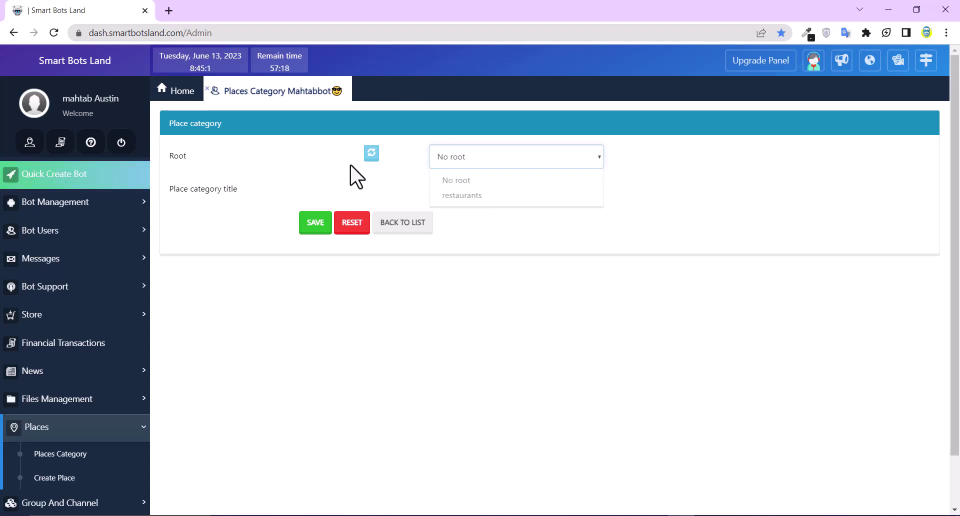
{"action": "left_click", "coordinate": [356, 176]}
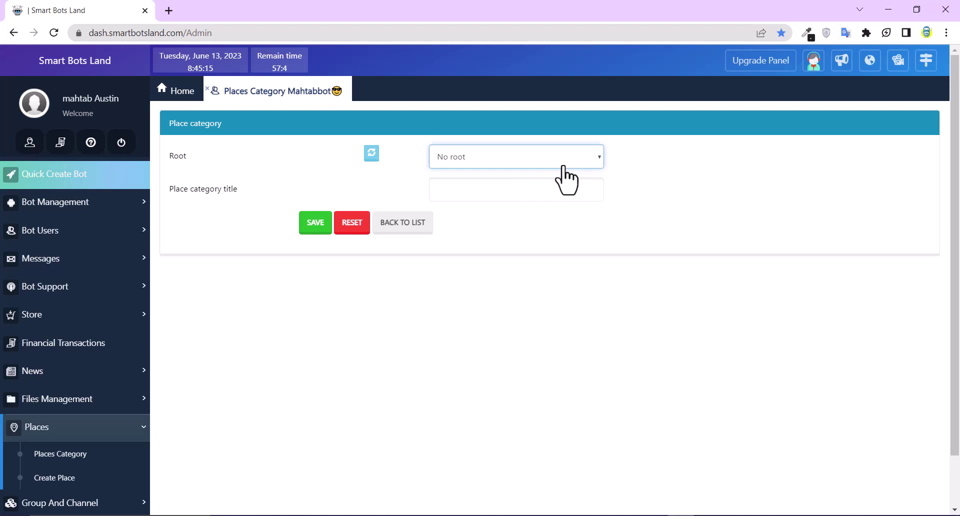
{"action": "left_click", "coordinate": [467, 194]}
{"action": "type", "text": "coffee shops"}
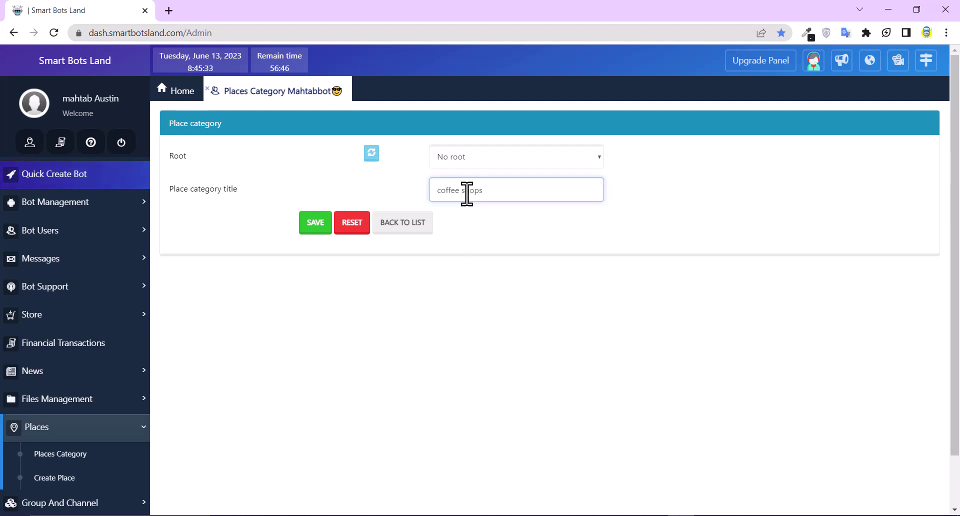
{"action": "left_click", "coordinate": [311, 226]}
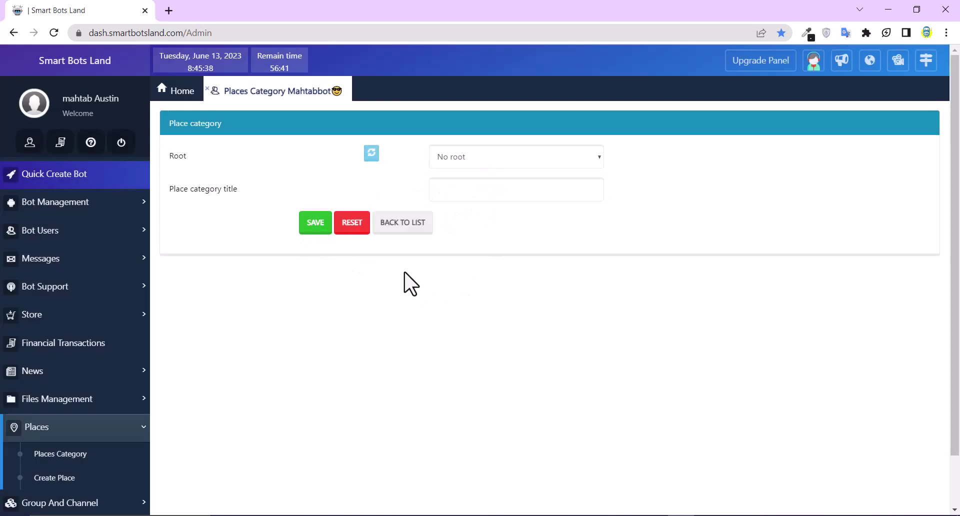
- Open the form for creating a new place for Mahtabbot
{"action": "scroll", "coordinate": [400, 281], "scroll_direction": "down", "scroll_amount": 2}
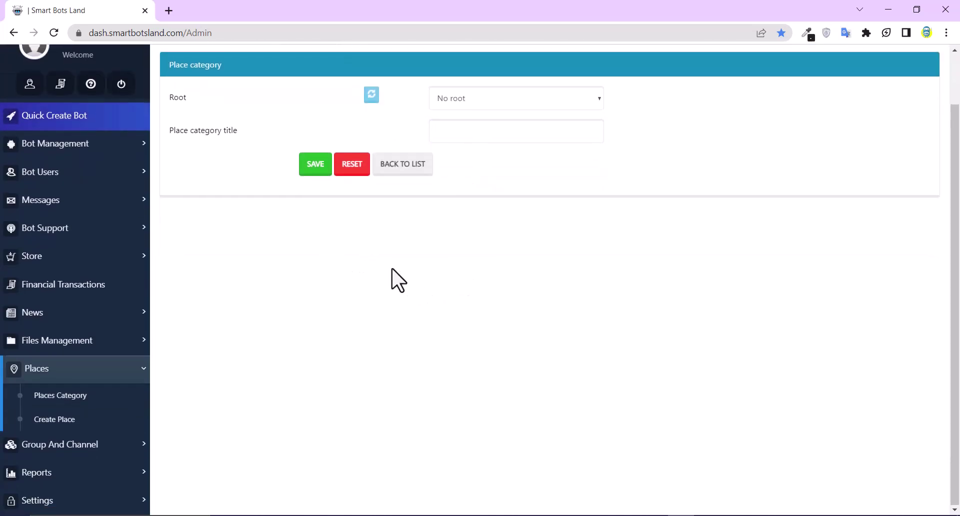
{"action": "left_click", "coordinate": [79, 422]}
{"action": "left_click", "coordinate": [448, 123]}
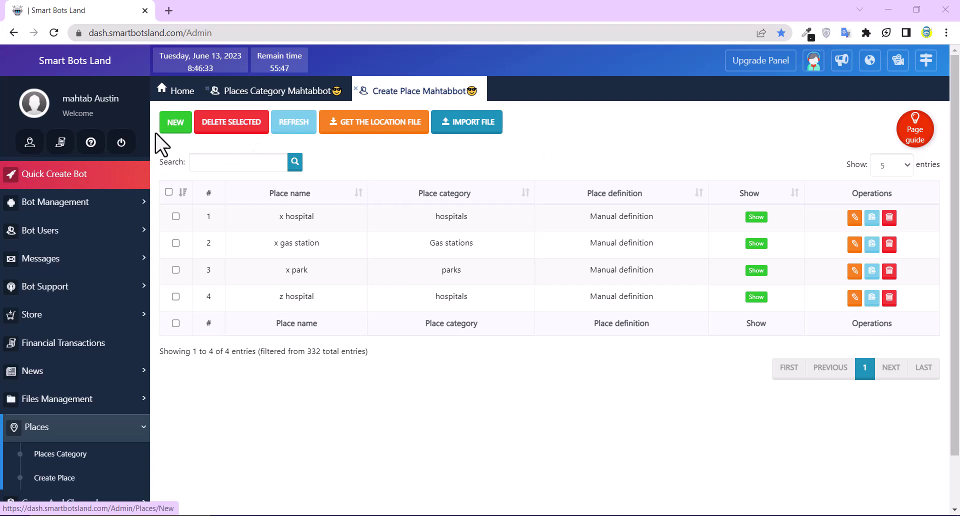
{"action": "left_click", "coordinate": [174, 127]}
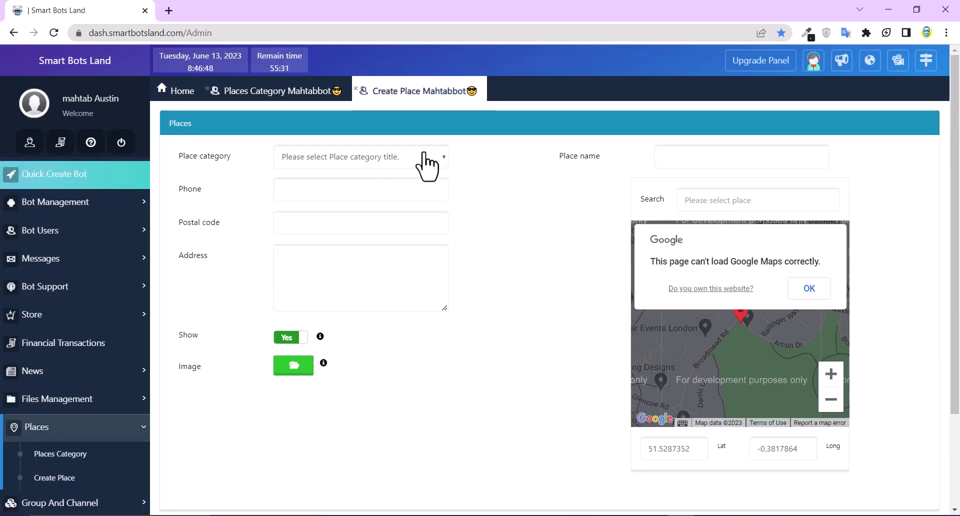
- Assign the new place to the coffee shops category and name it "Honey coffee shop"
{"action": "left_click", "coordinate": [408, 159]}
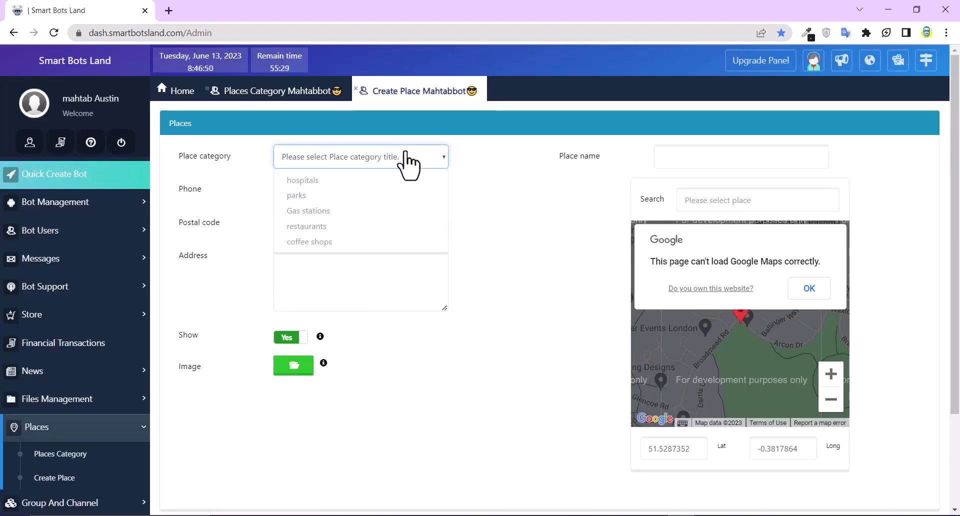
{"action": "left_click", "coordinate": [300, 240]}
{"action": "left_click", "coordinate": [337, 182]}
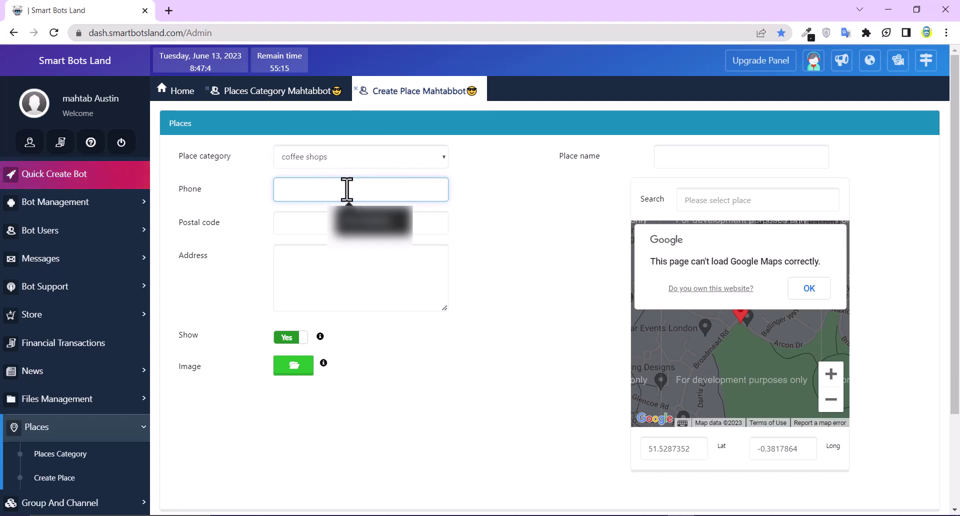
{"action": "left_click", "coordinate": [309, 222]}
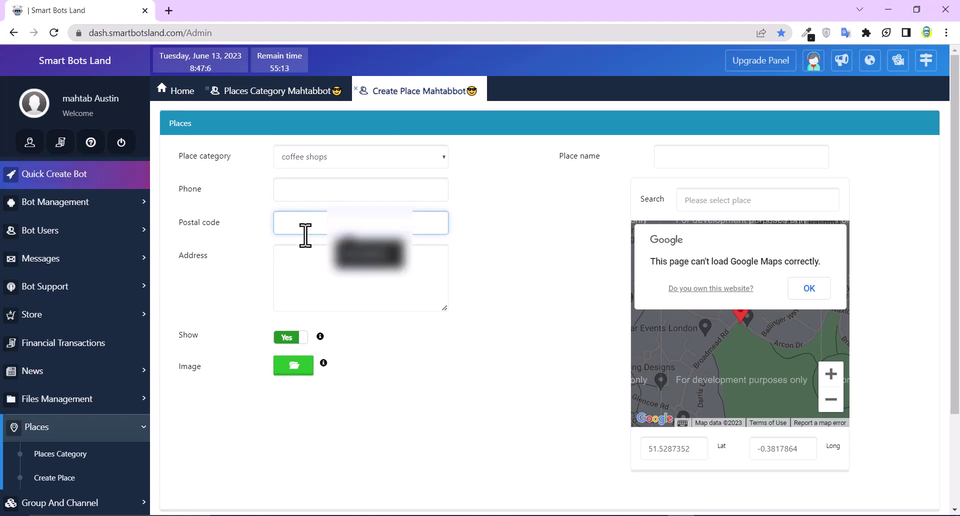
{"action": "left_click", "coordinate": [291, 270]}
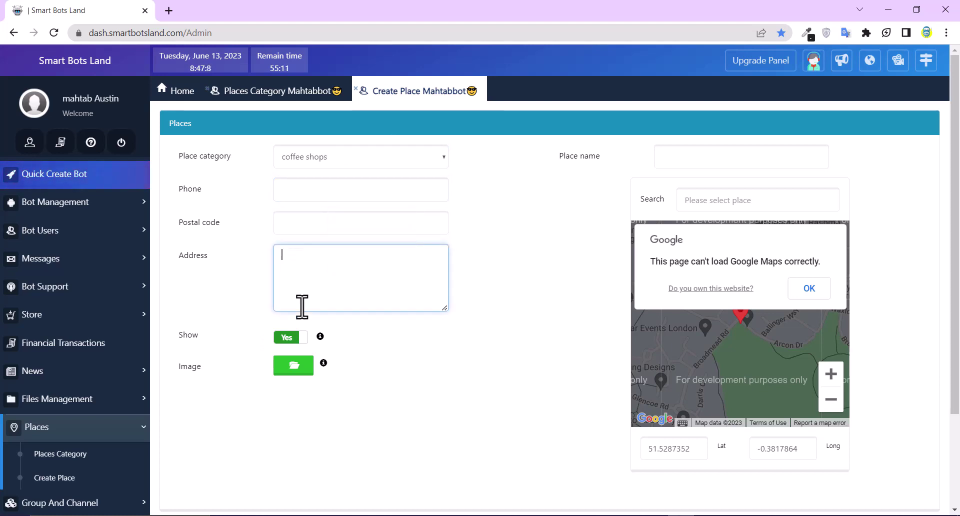
{"action": "key", "text": "Tab"}
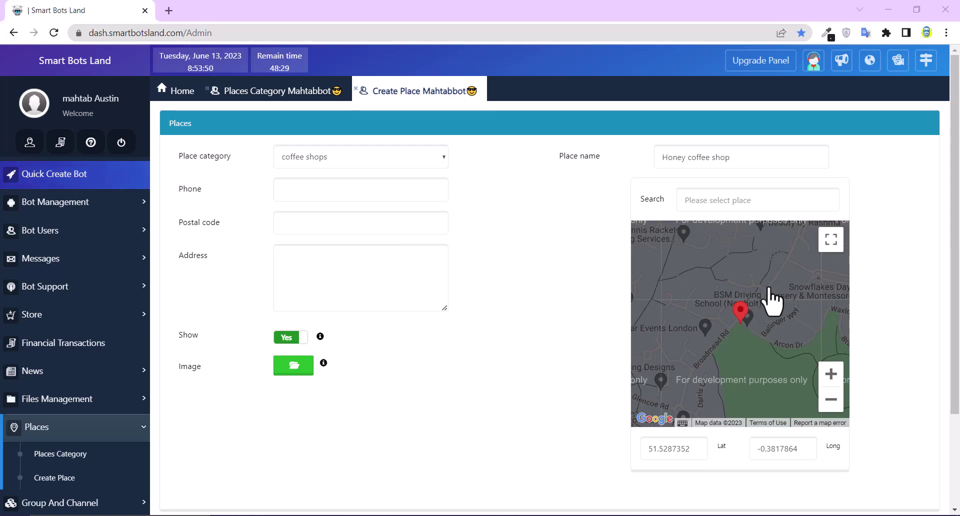
- Move the place's map marker to about latitude 51.5274, longitude -0.3782, just northwest of King George's Field, and save the place
{"action": "left_click", "coordinate": [832, 240]}
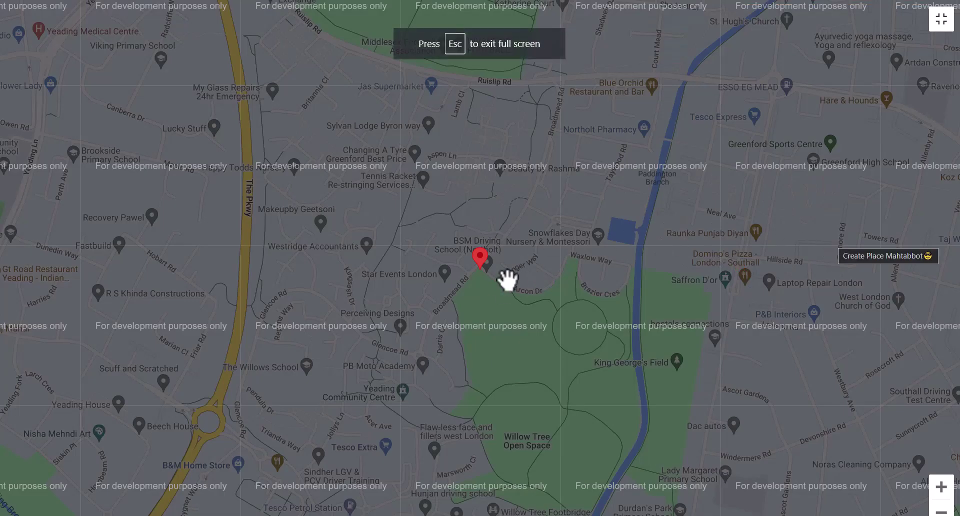
{"action": "mouse_move", "coordinate": [480, 257]}
{"action": "left_mouse_down"}
{"action": "mouse_move", "coordinate": [549, 271]}
{"action": "mouse_move", "coordinate": [568, 311]}
{"action": "left_mouse_up"}
{"action": "key", "text": "Escape"}
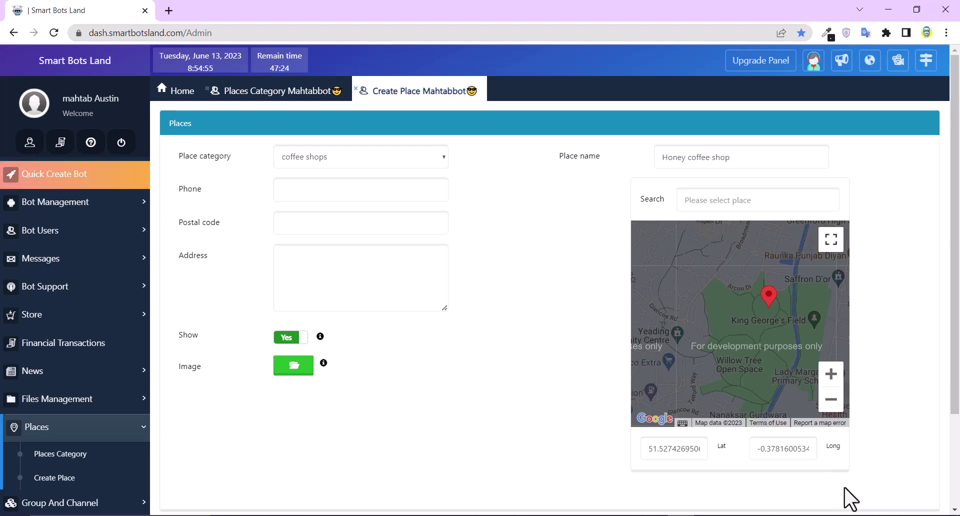
{"action": "scroll", "coordinate": [751, 440], "scroll_direction": "down", "scroll_amount": 3}
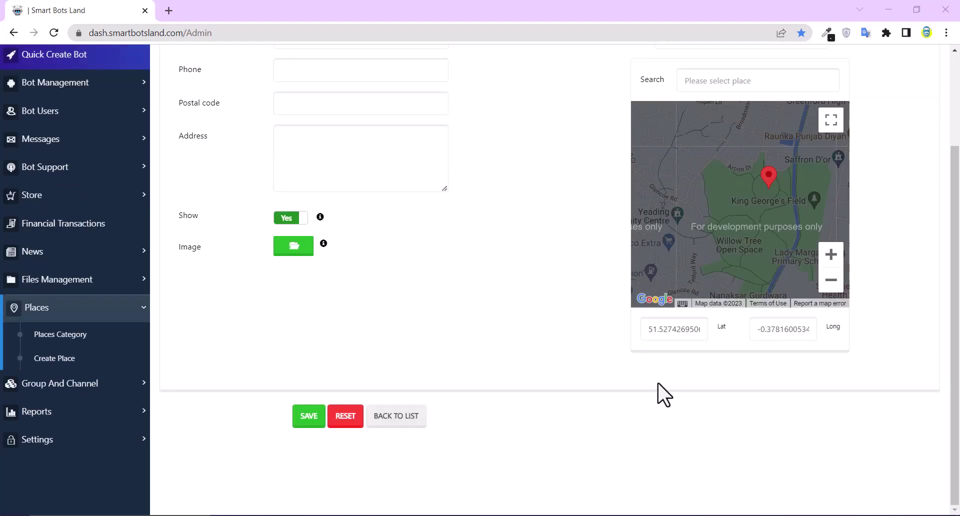
{"action": "left_click", "coordinate": [309, 415]}
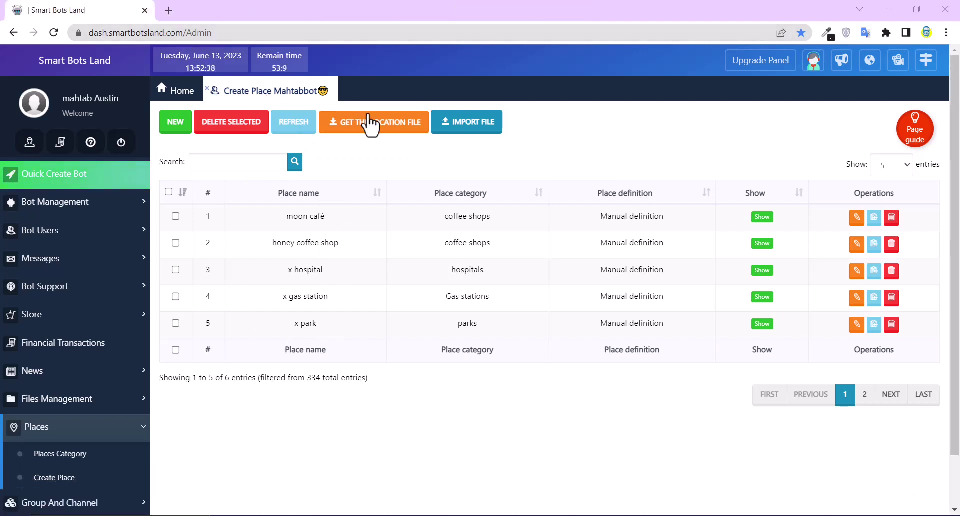
- Download the location file of Mahtabbot's places and open it in Excel to examine its columns
{"action": "left_click", "coordinate": [391, 131]}
{"action": "left_click", "coordinate": [133, 498]}
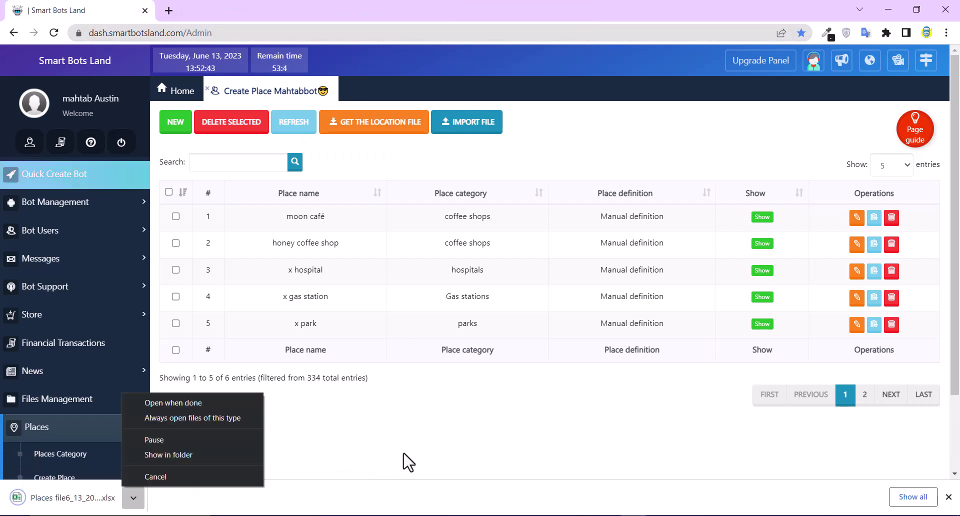
{"action": "left_click", "coordinate": [403, 460]}
{"action": "left_click", "coordinate": [133, 498]}
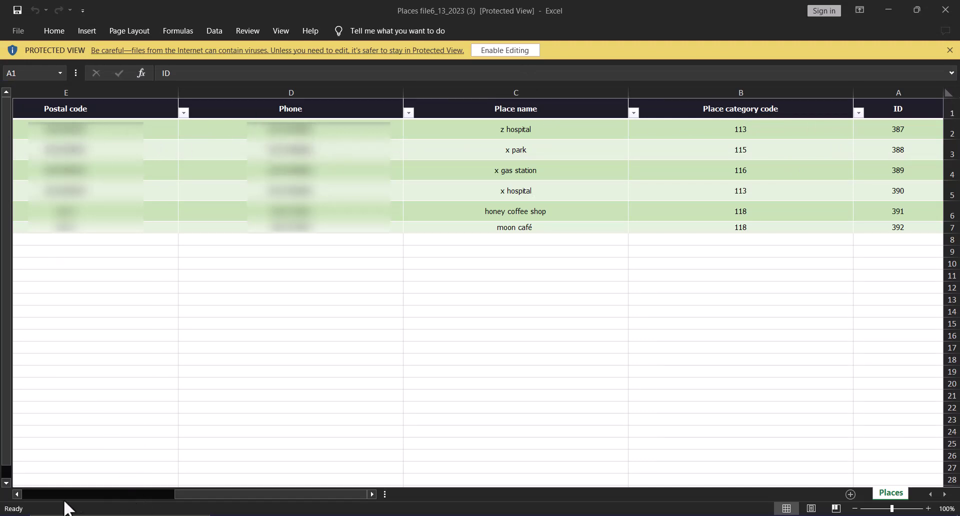
{"action": "scroll", "coordinate": [499, 126], "scroll_direction": "left", "scroll_amount": 3}
{"action": "key", "text": "alt+Tab"}
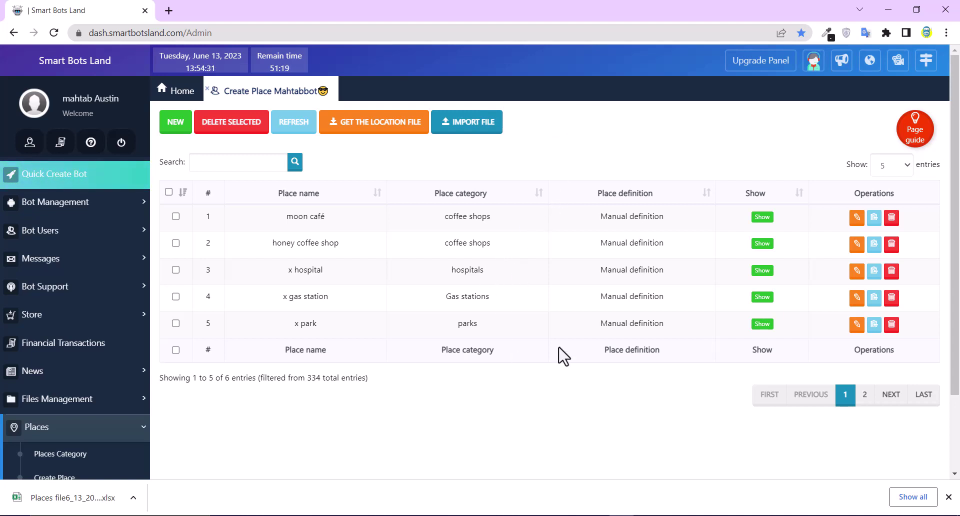
- Switch to Telegram, restart Mahtabbot with /start and look up coffee shops in its Location finder
{"action": "key", "text": "alt+Tab"}
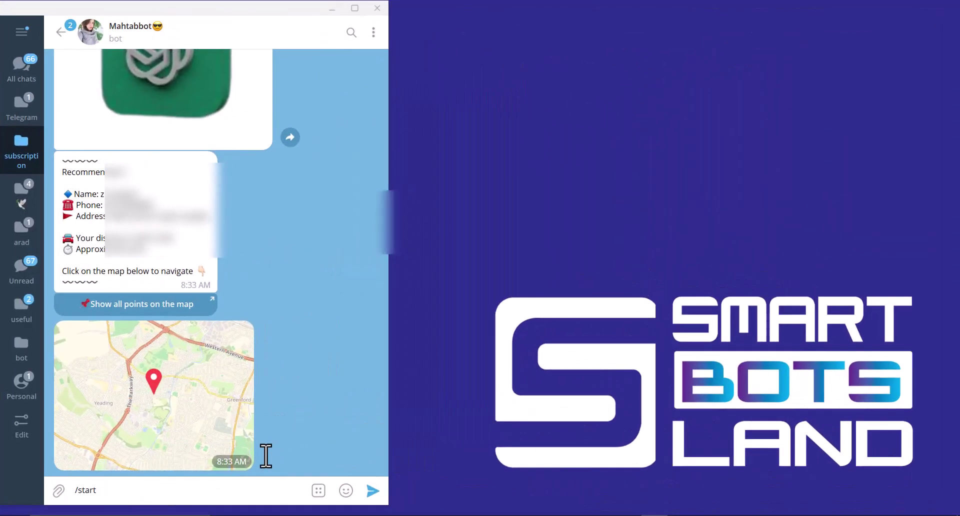
{"action": "key", "text": "Return"}
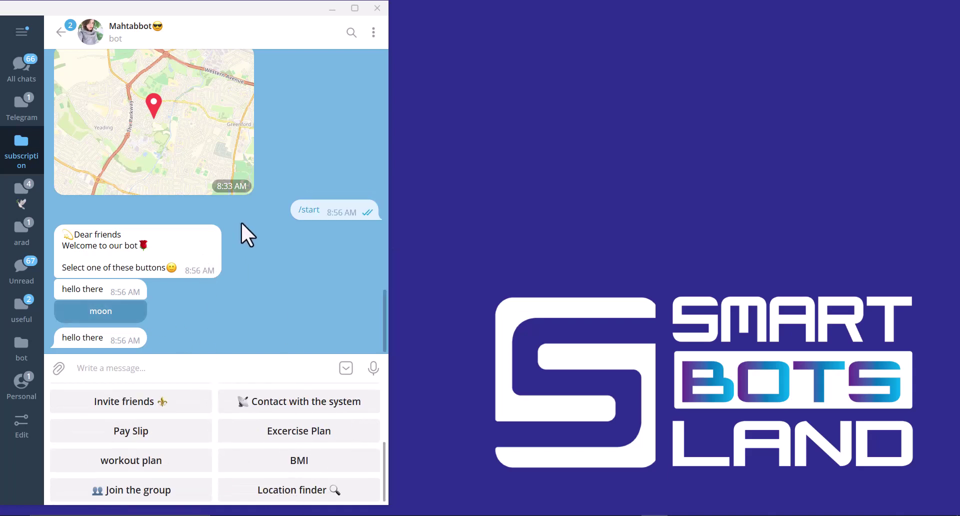
{"action": "left_click", "coordinate": [280, 488]}
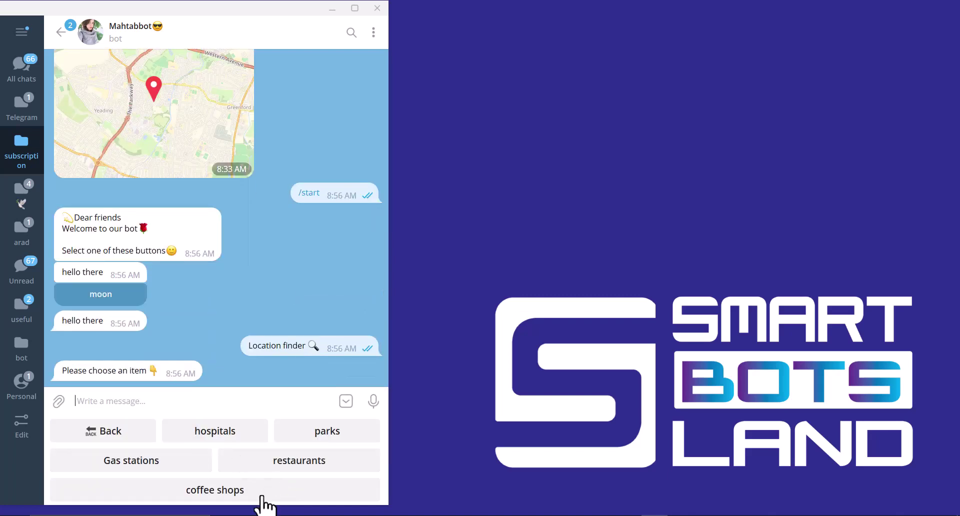
{"action": "left_click", "coordinate": [260, 496]}
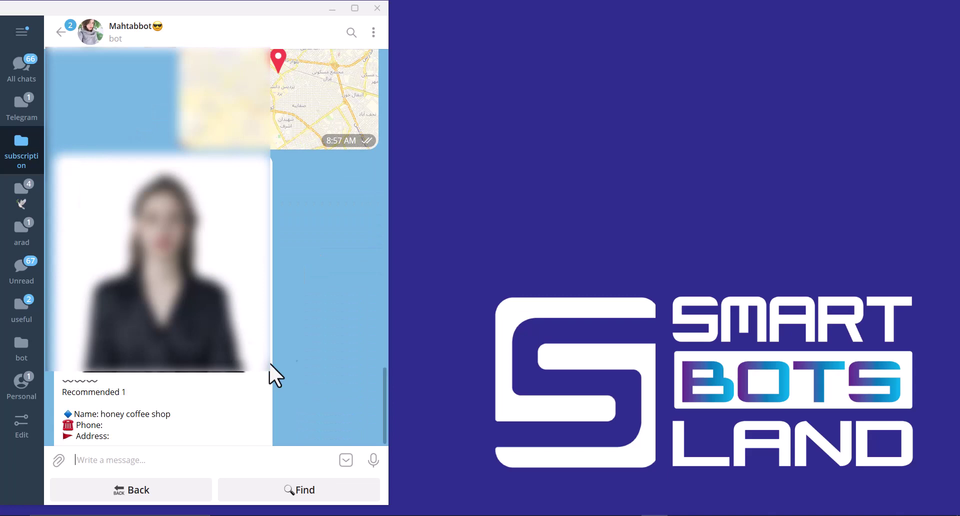